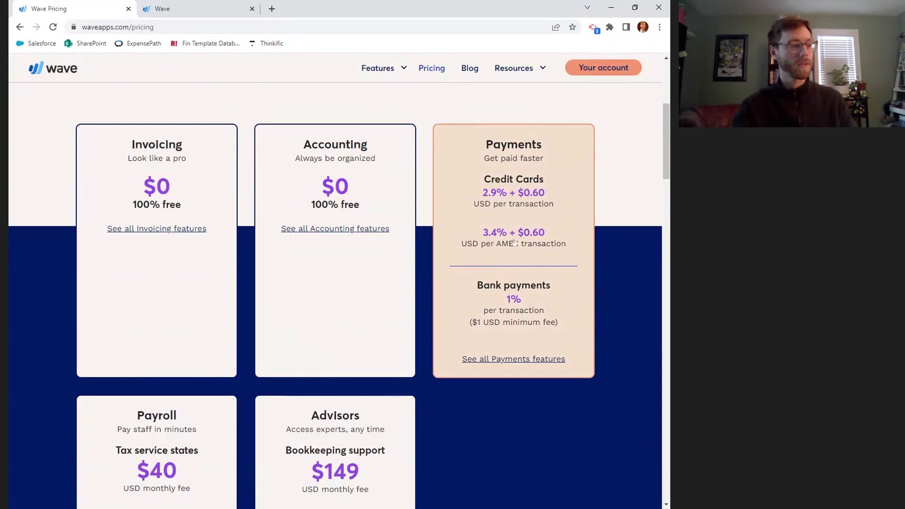
- In the Wave onboarding form, enter the owner's first and last name and business name 'Example, LLC'
{"action": "scroll", "coordinate": [513, 242], "scroll_direction": "down", "scroll_amount": 4}
{"action": "scroll", "coordinate": [196, 267], "scroll_direction": "down", "scroll_amount": 1}
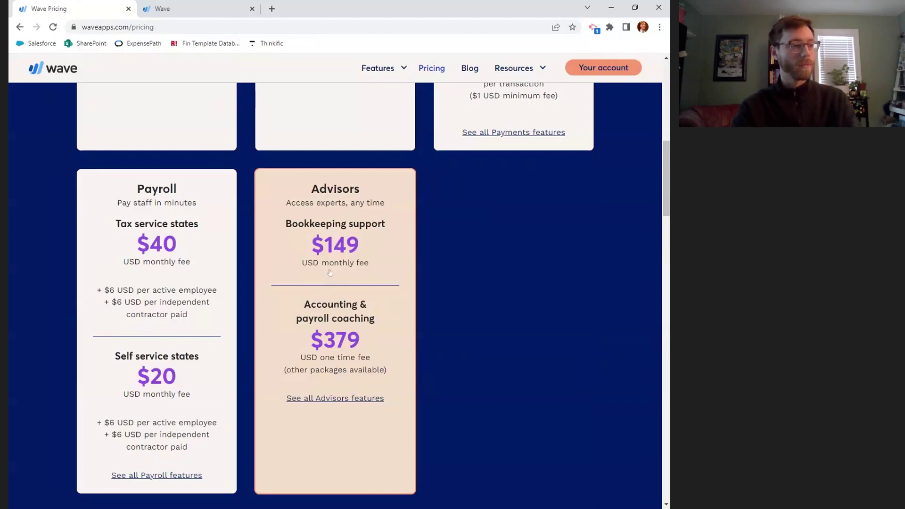
{"action": "scroll", "coordinate": [329, 272], "scroll_direction": "up", "scroll_amount": 4}
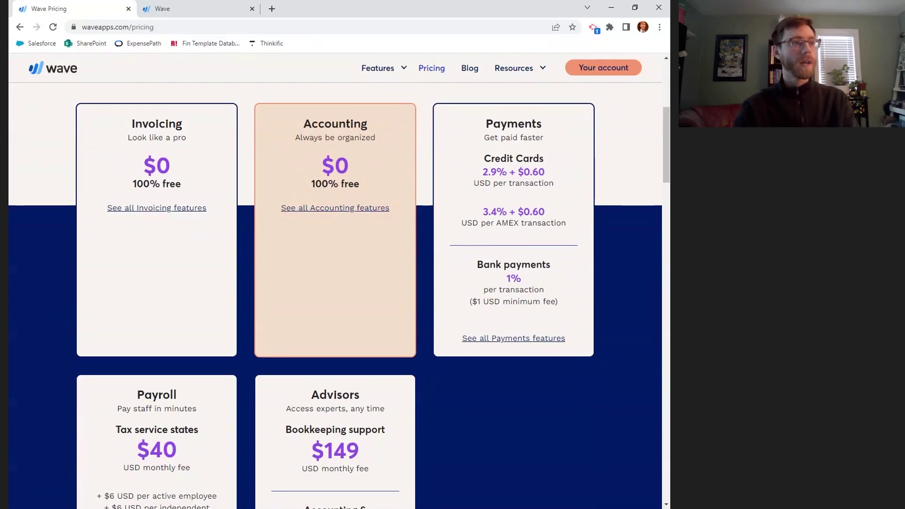
{"action": "scroll", "coordinate": [583, 81], "scroll_direction": "up", "scroll_amount": 6}
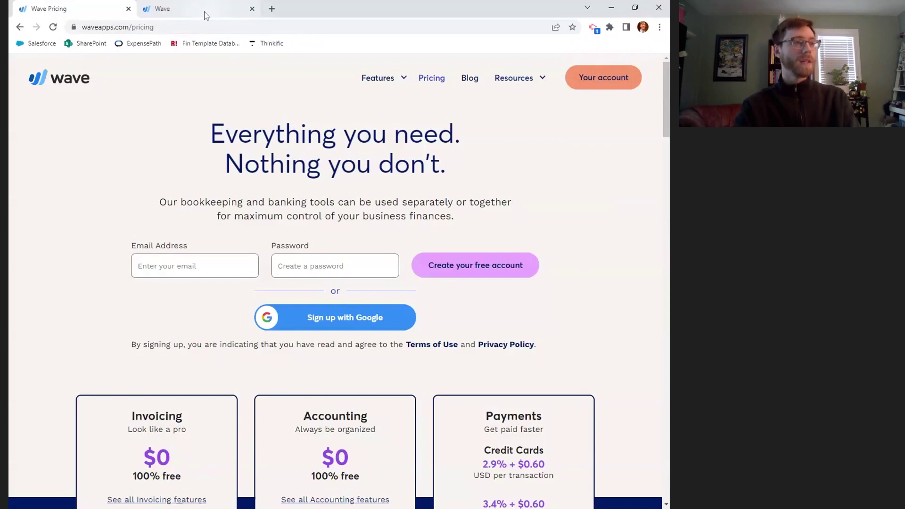
{"action": "left_click", "coordinate": [205, 15]}
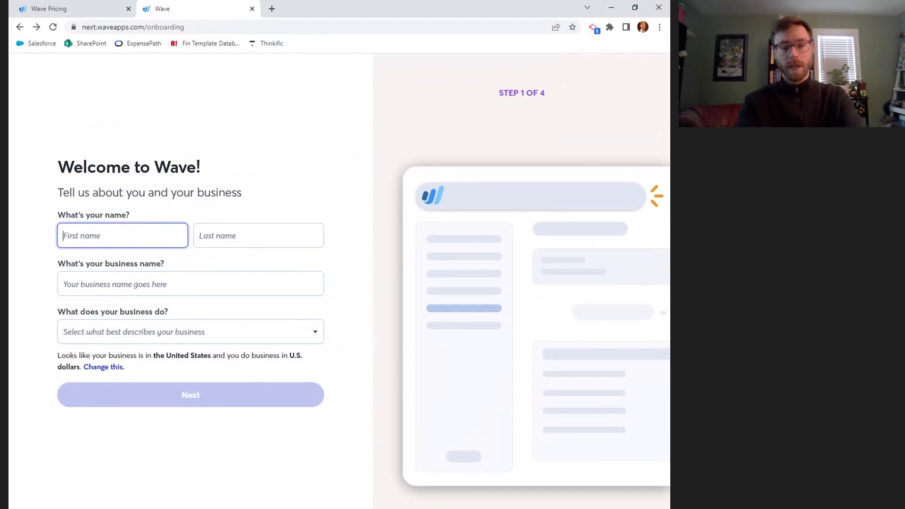
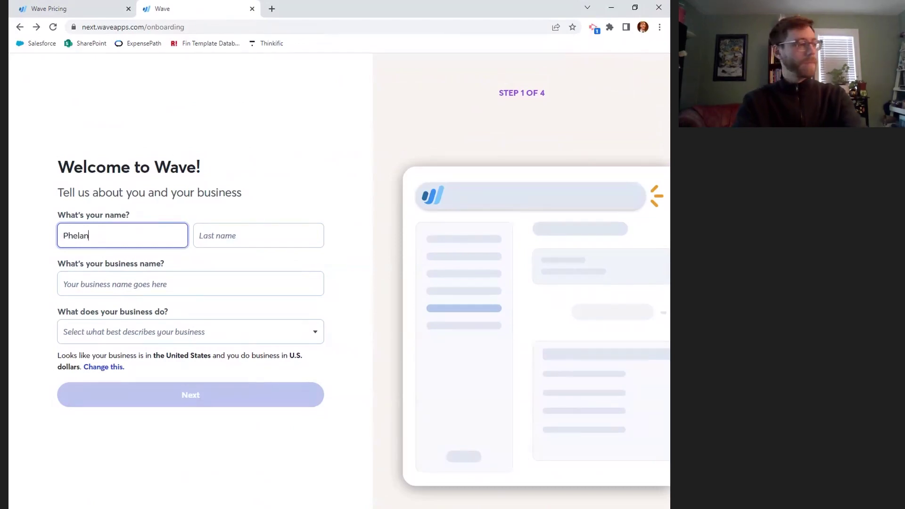
{"action": "key", "text": "Tab"}
{"action": "key", "text": "Tab"}
{"action": "type", "text": "Ex"}
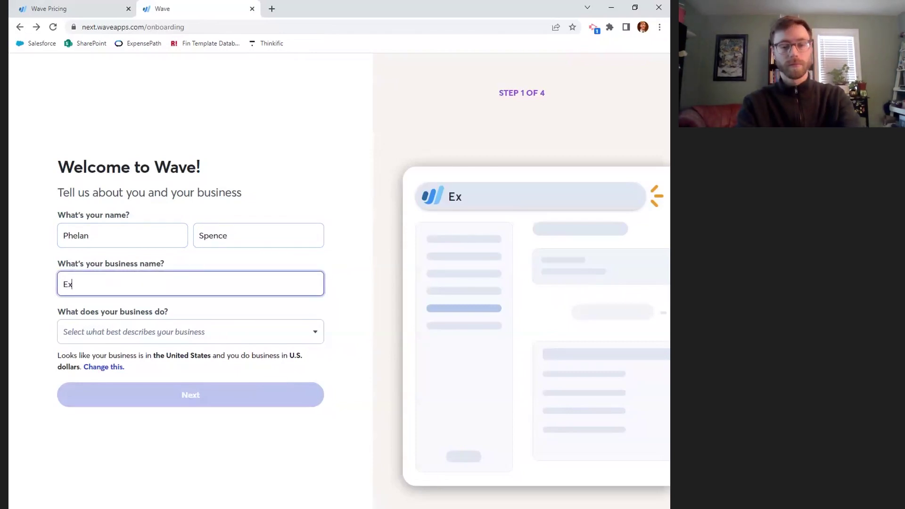
{"action": "type", "text": "ample, LLC"}
{"action": "key", "text": "Tab"}
- Set the business category to Art, Photography & Creative Services, then choose Manage your accounting
{"action": "left_click", "coordinate": [146, 328]}
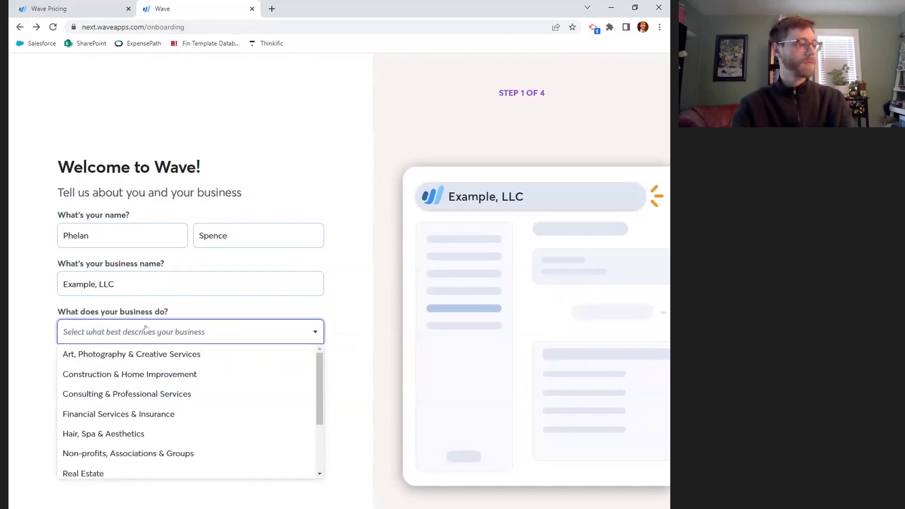
{"action": "left_click", "coordinate": [144, 357]}
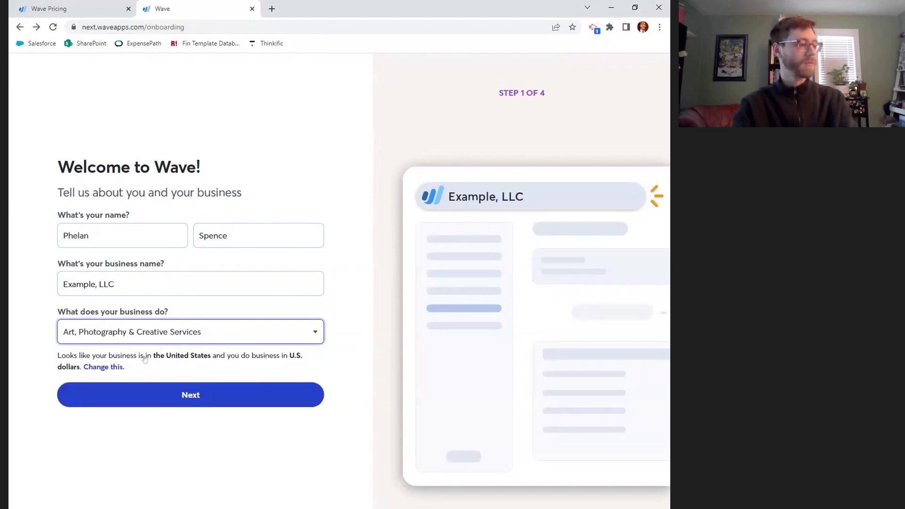
{"action": "left_click", "coordinate": [156, 398]}
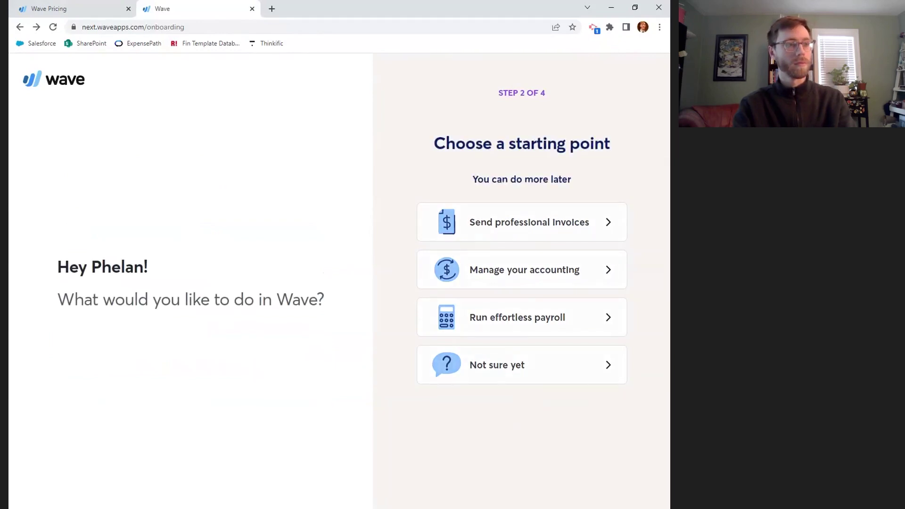
{"action": "left_click", "coordinate": [499, 266]}
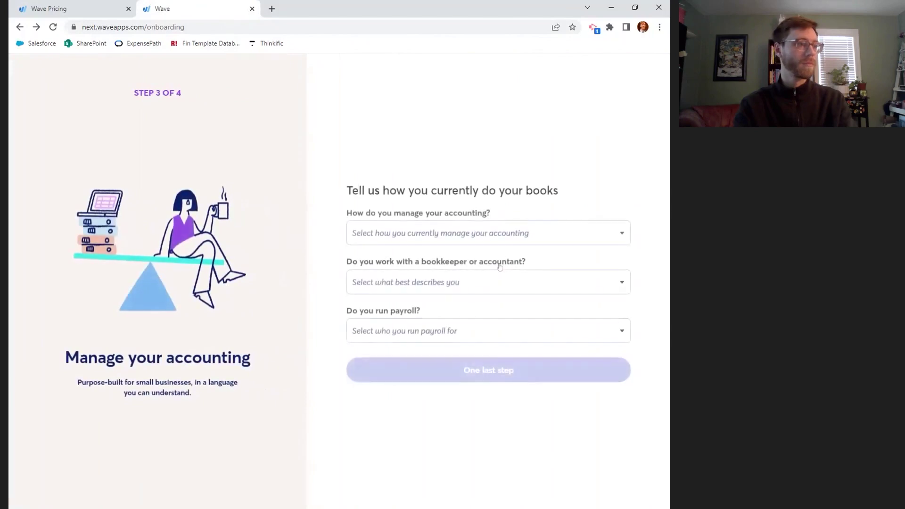
- Answer 'I do it manually', 'No, I prefer doing it on my own' and 'I don't need to run payroll', then continue
{"action": "left_click", "coordinate": [449, 237]}
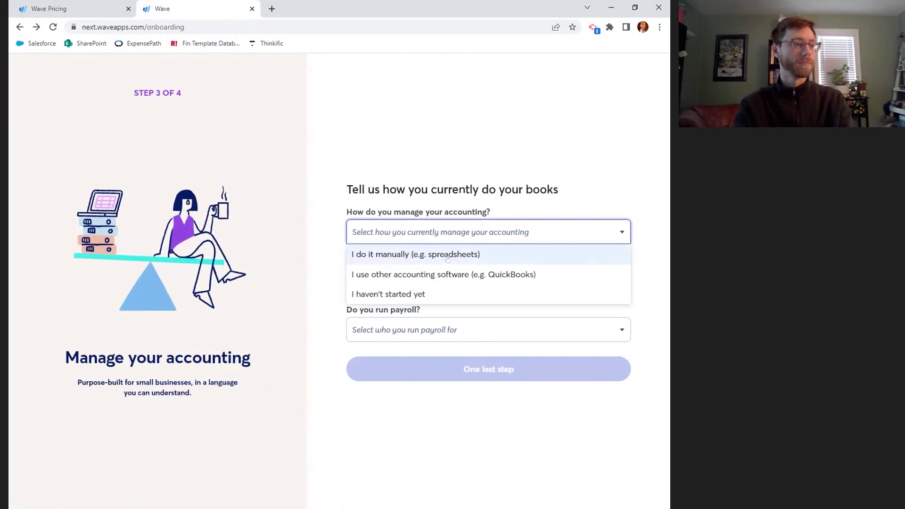
{"action": "left_click", "coordinate": [444, 257]}
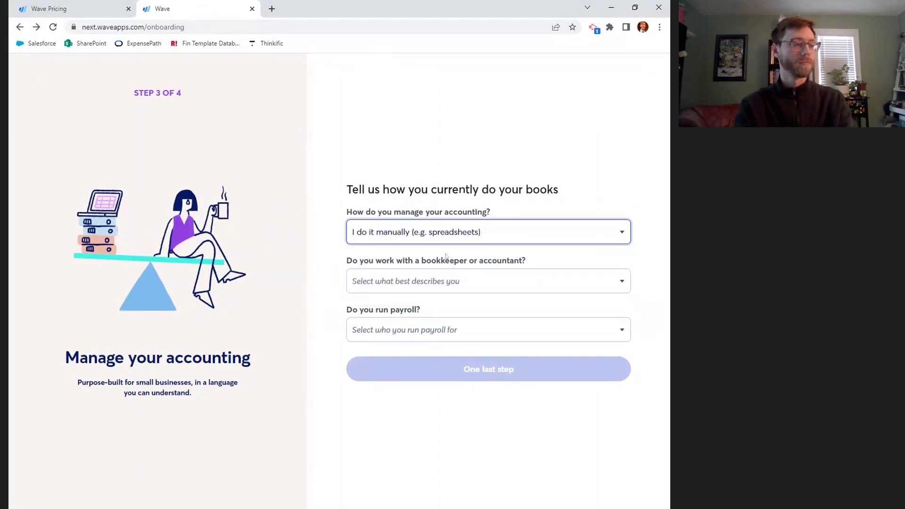
{"action": "left_click", "coordinate": [435, 285]}
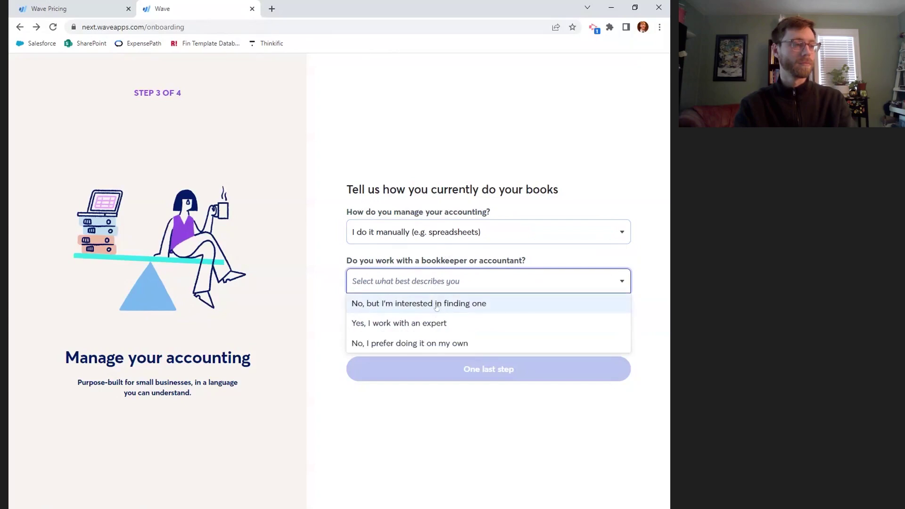
{"action": "left_click", "coordinate": [435, 349]}
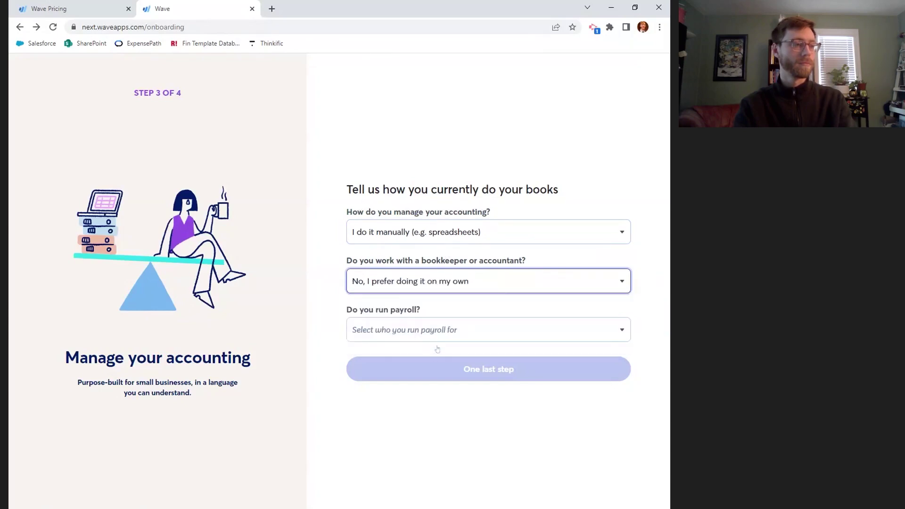
{"action": "left_click", "coordinate": [428, 337]}
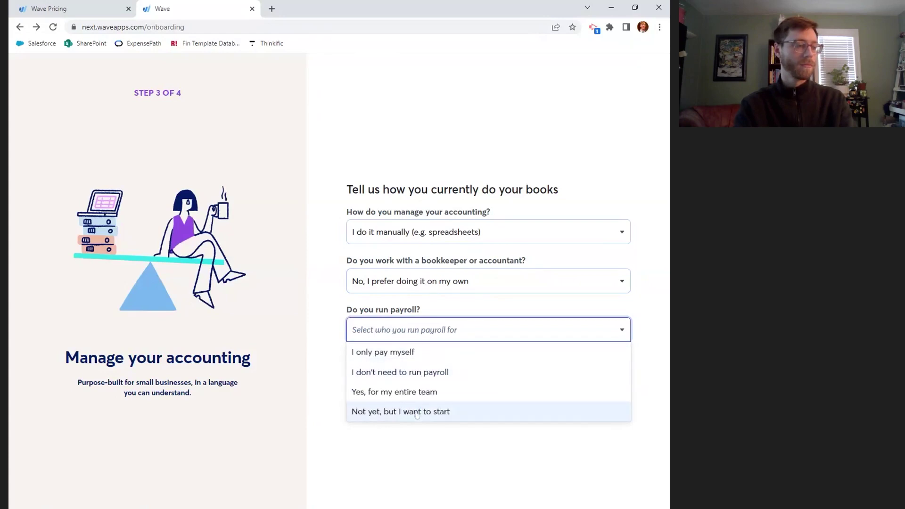
{"action": "left_click", "coordinate": [423, 372]}
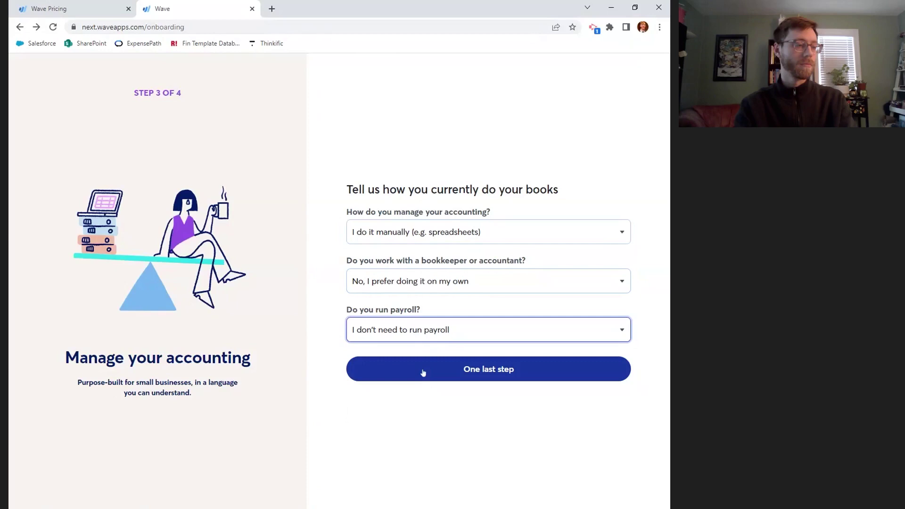
{"action": "left_click", "coordinate": [489, 374]}
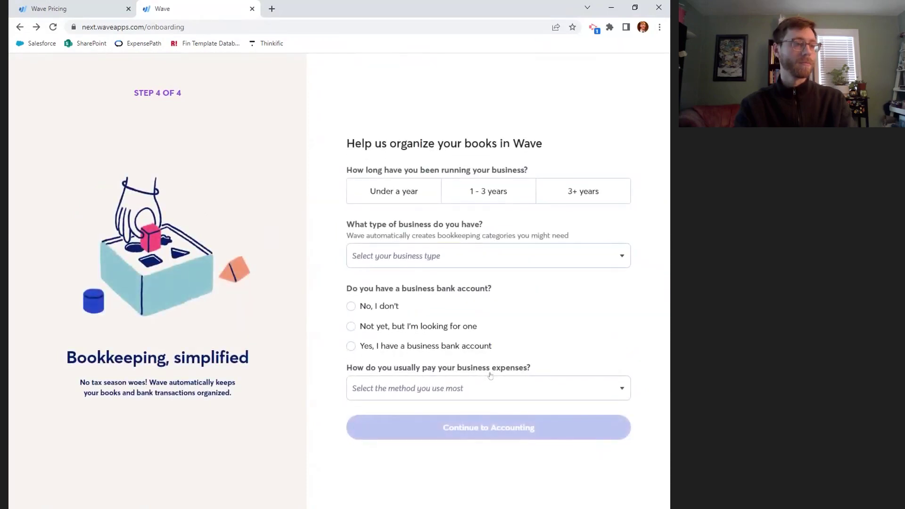
- Describe the business as running 1 - 3 years and a Single-member LLC
{"action": "left_click", "coordinate": [463, 197]}
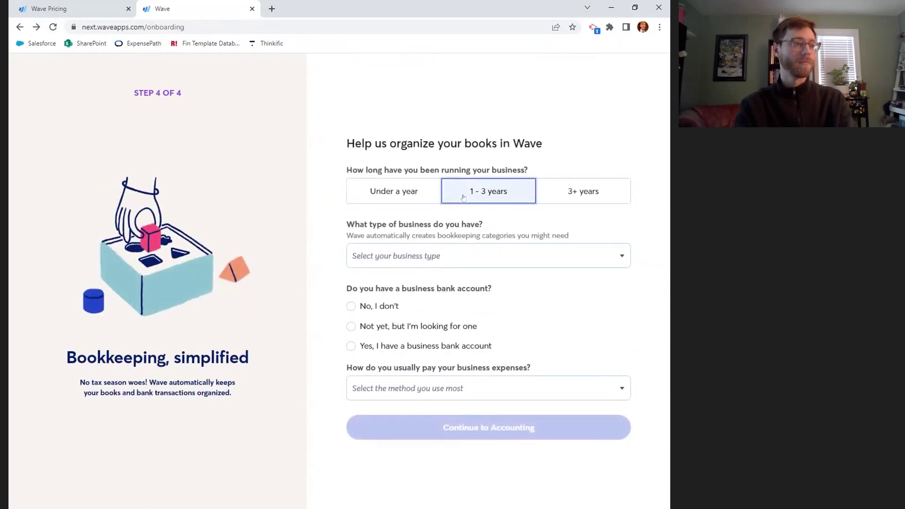
{"action": "left_click", "coordinate": [440, 255]}
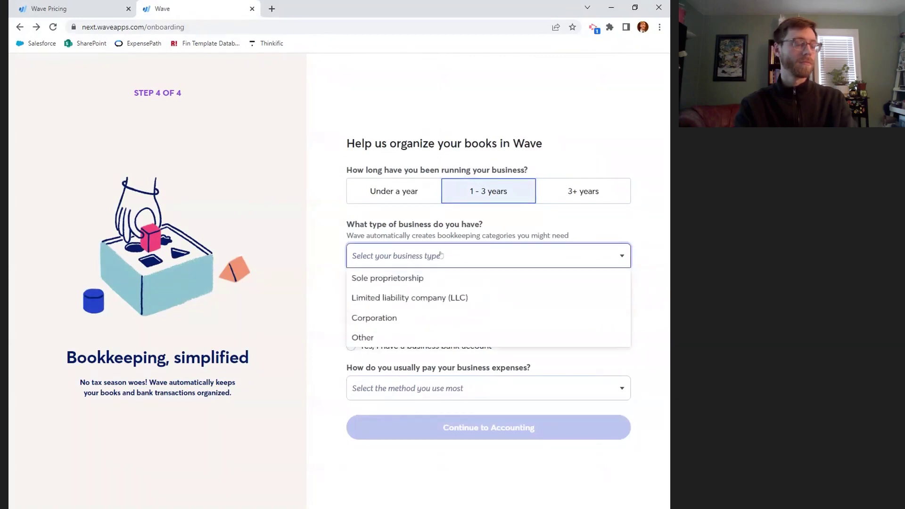
{"action": "left_click", "coordinate": [427, 298]}
{"action": "left_click", "coordinate": [450, 288]}
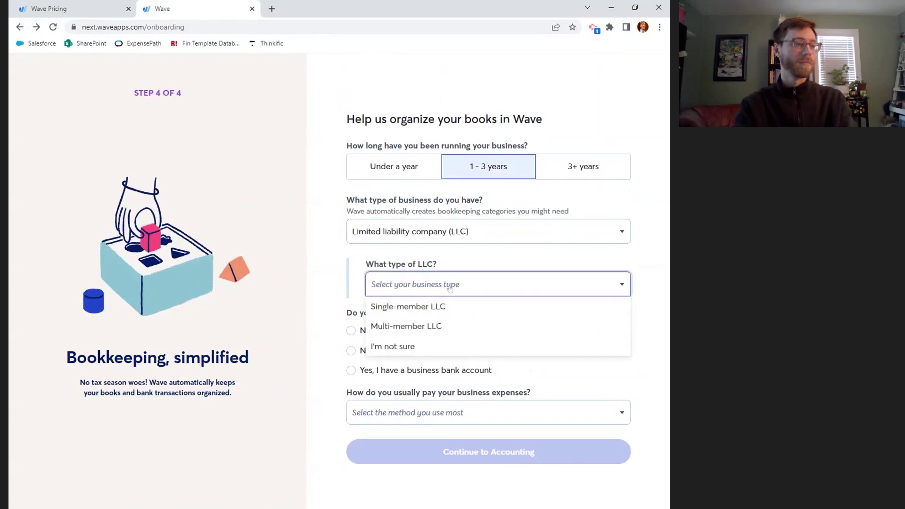
{"action": "left_click", "coordinate": [445, 306]}
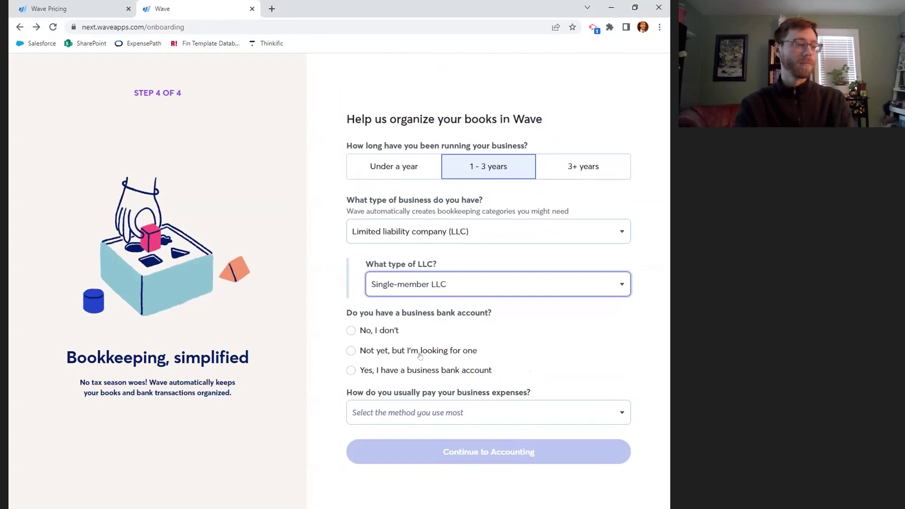
- Confirm a business bank account, choose both debit and credit equally, and continue to Accounting
{"action": "left_click", "coordinate": [412, 369]}
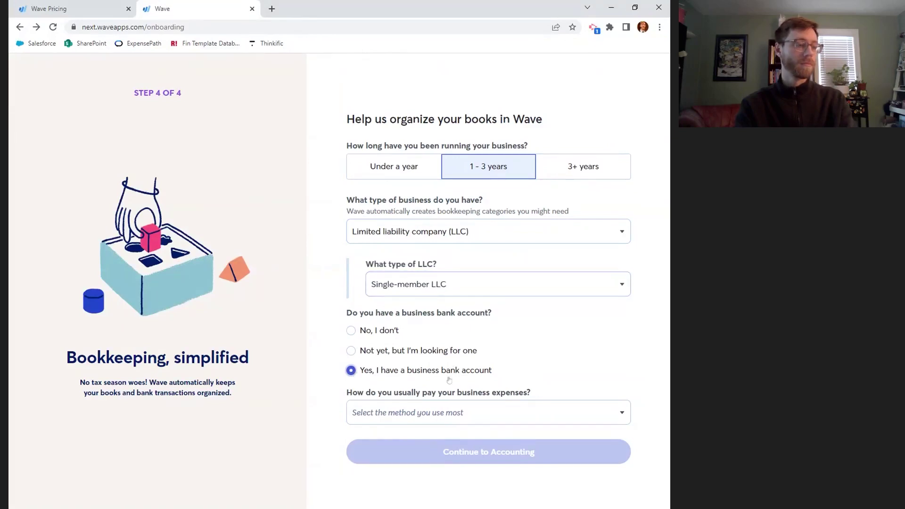
{"action": "left_click", "coordinate": [465, 416]}
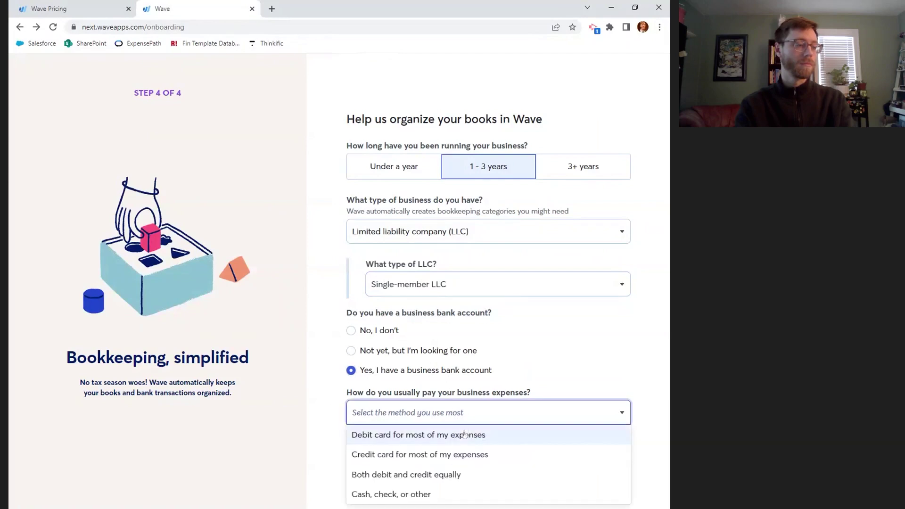
{"action": "left_click", "coordinate": [461, 473]}
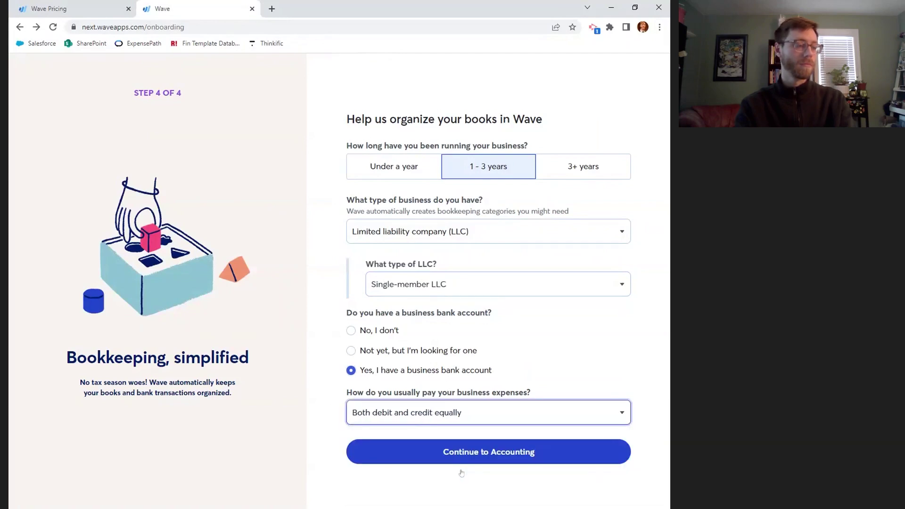
{"action": "left_click", "coordinate": [501, 450]}
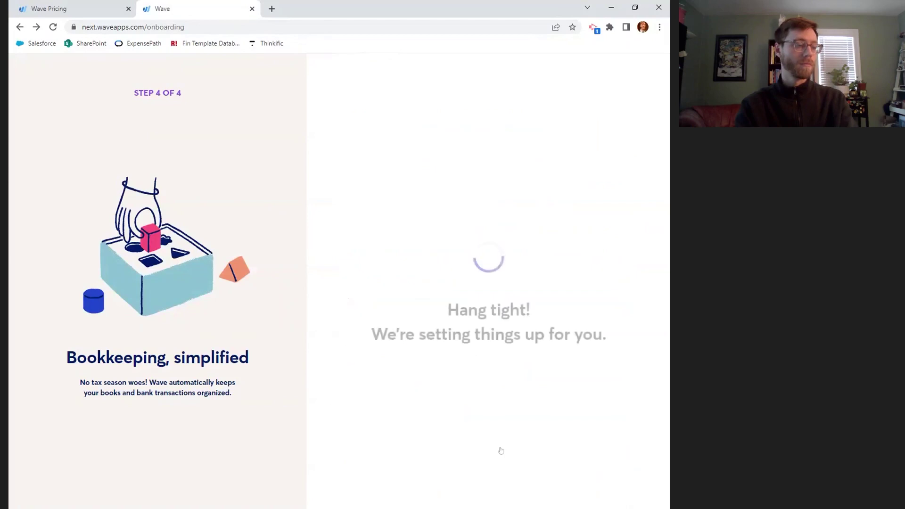
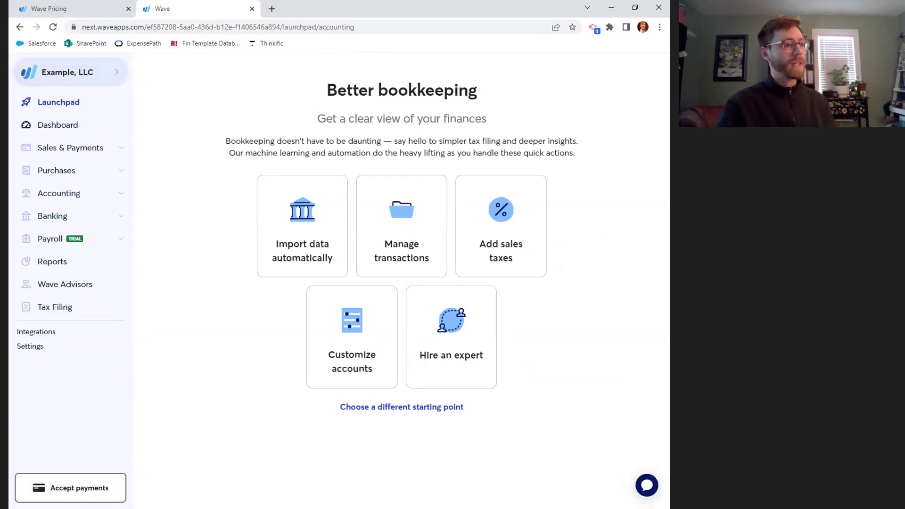
- Expand the Accounting section in the sidebar and go to its Transactions page
{"action": "left_click", "coordinate": [121, 194]}
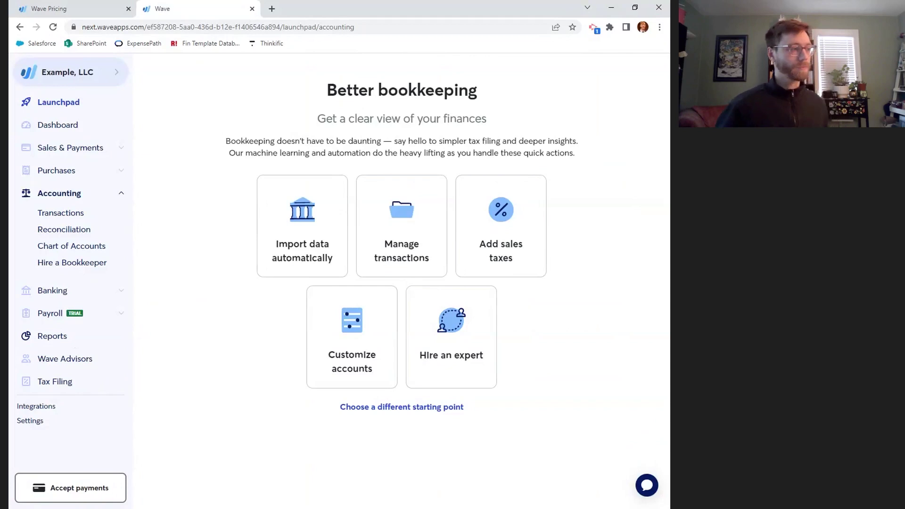
{"action": "left_click", "coordinate": [71, 218]}
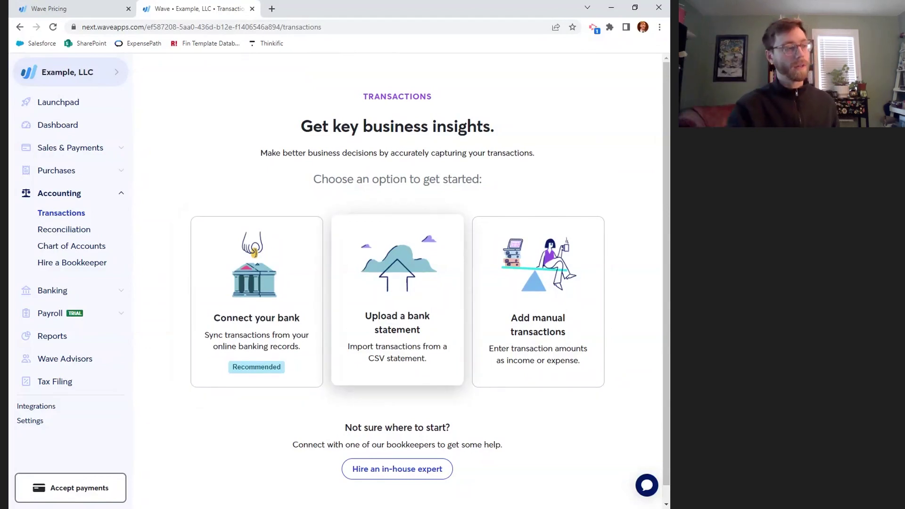
- Choose the Connect your bank option to bring in transactions
{"action": "left_click", "coordinate": [270, 299]}
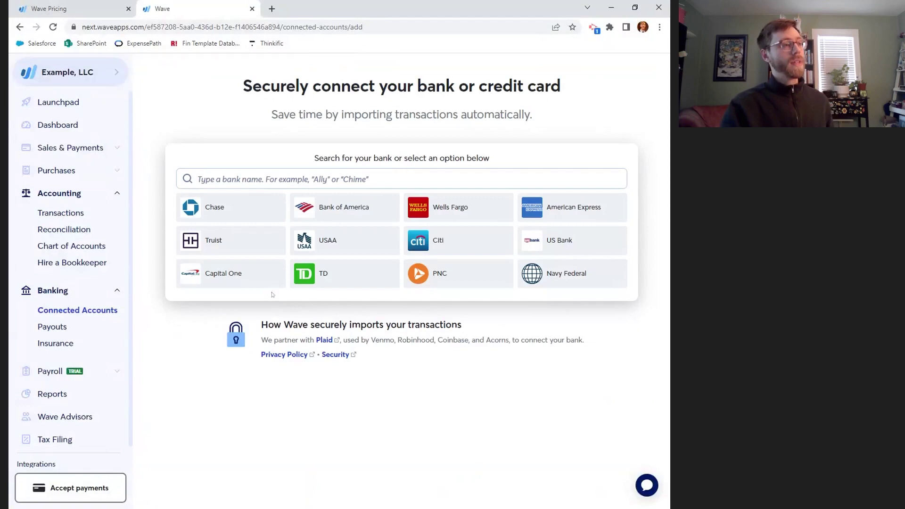
- Search the bank list for 'huntin'
{"action": "left_click", "coordinate": [283, 179]}
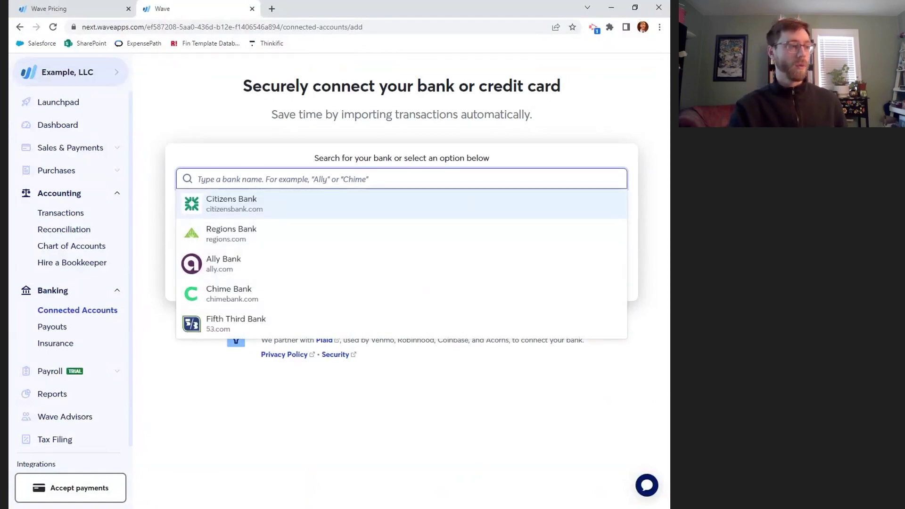
{"action": "type", "text": "huntin"}
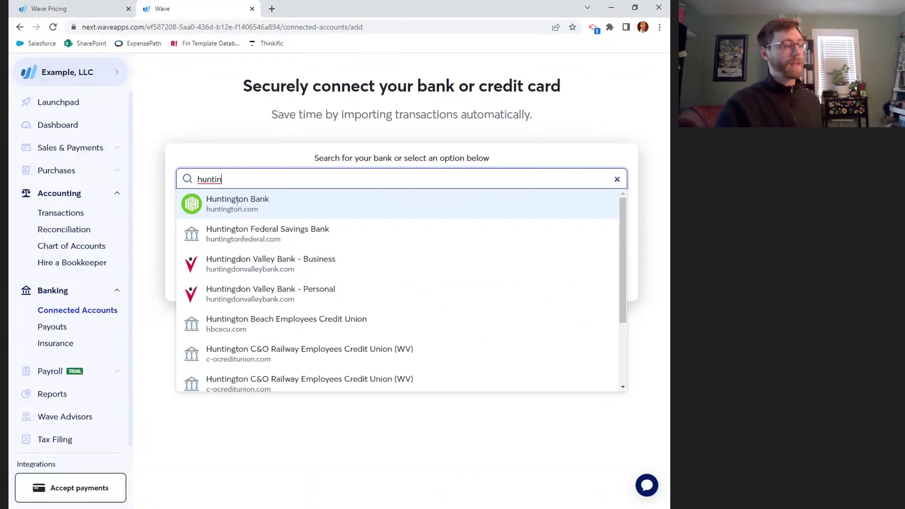
- Select Huntington Bank, continue past Plaid's introduction, and focus the Username field
{"action": "left_click", "coordinate": [239, 202]}
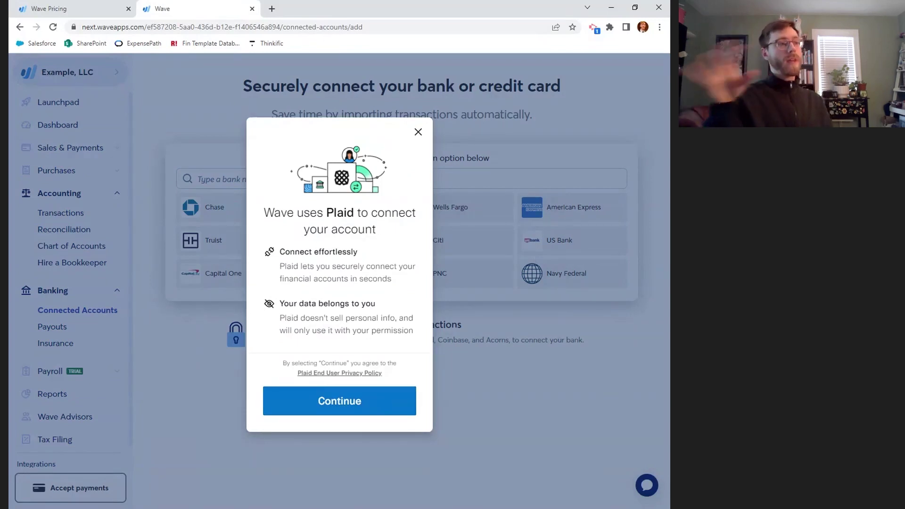
{"action": "left_click", "coordinate": [378, 404]}
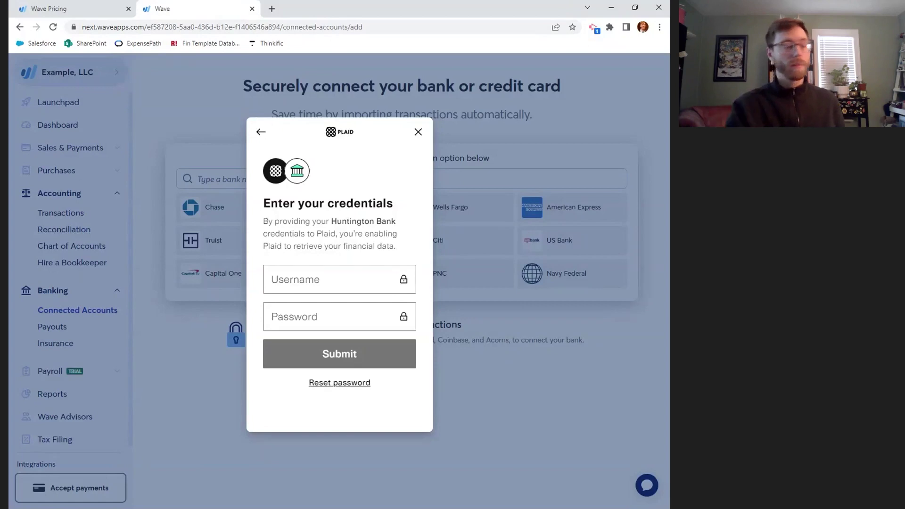
{"action": "left_click", "coordinate": [330, 279]}
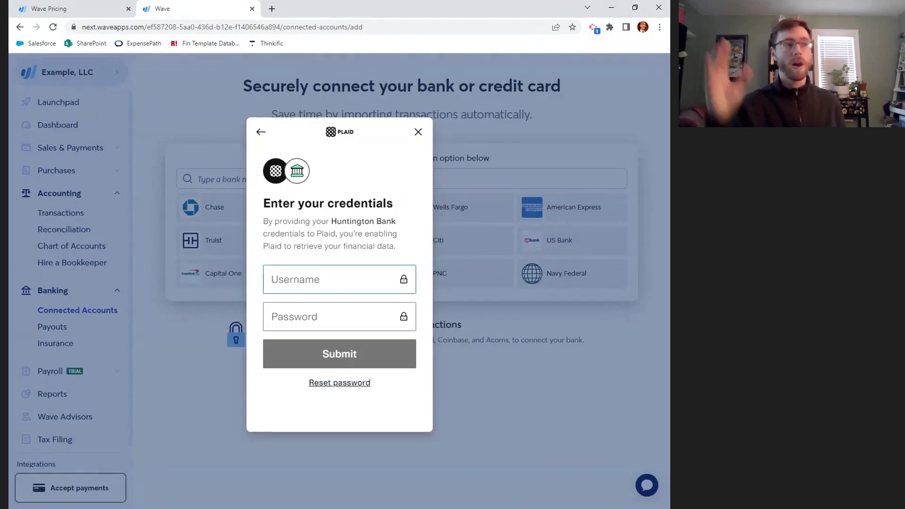